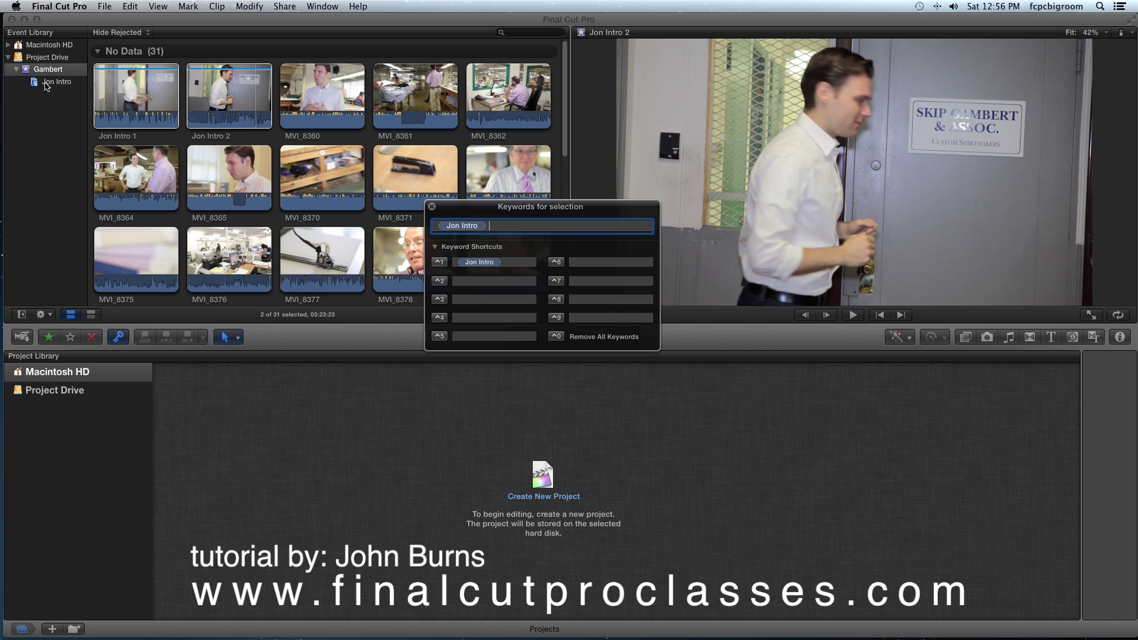
Review the clips in the intro keyword collection and return to the full Gambert event
{"action": "left_click", "coordinate": [38, 86]}
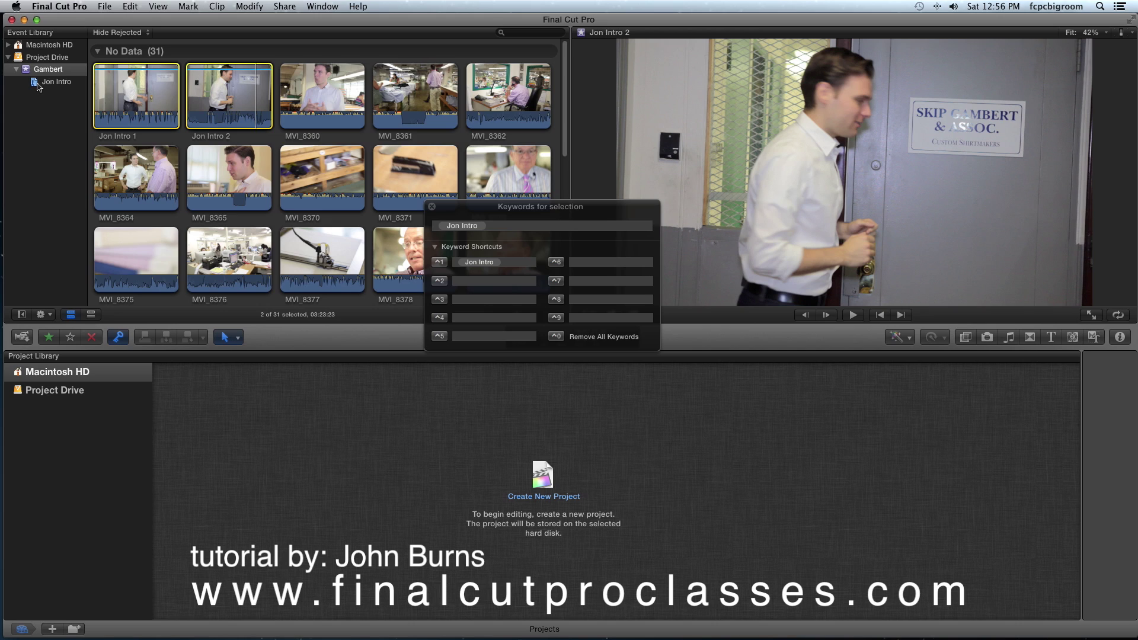
{"action": "left_click", "coordinate": [37, 86]}
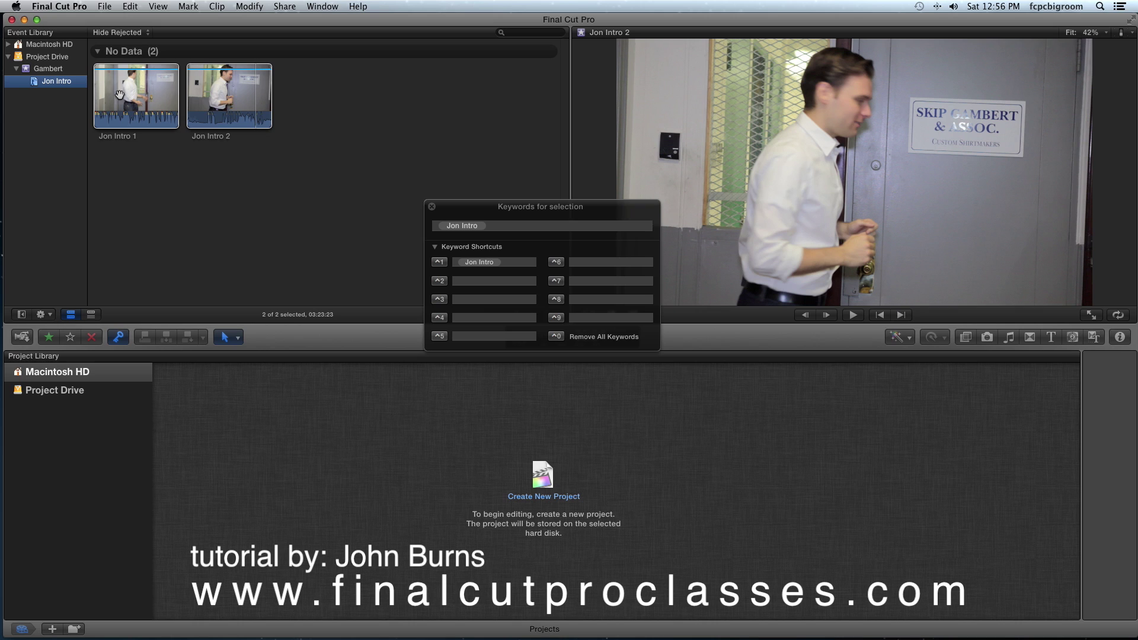
{"action": "left_click", "coordinate": [36, 70]}
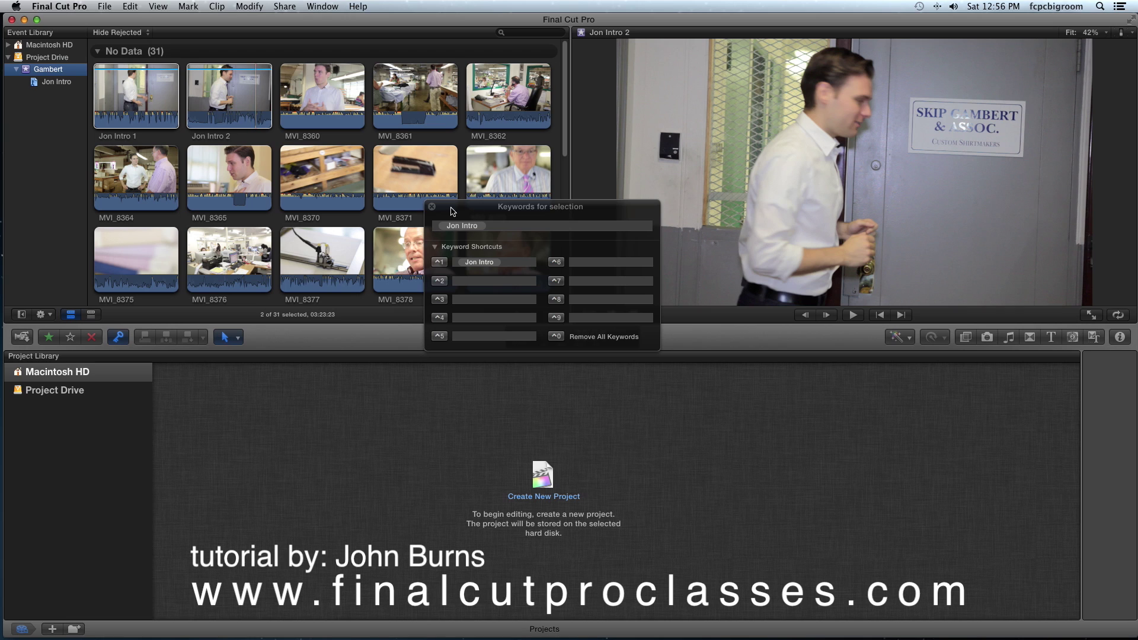
Tag clip MVI_9909 with the existing intro keyword and check it in that keyword collection
{"action": "left_click_drag", "start_coordinate": [475, 207], "coordinate": [751, 205]}
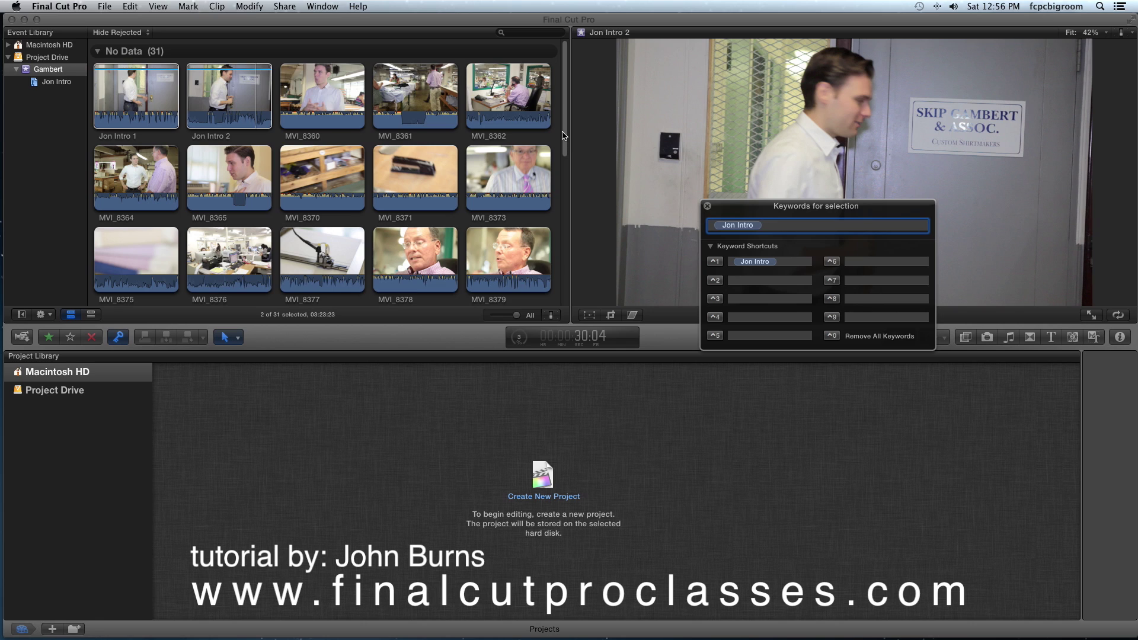
{"action": "left_click_drag", "start_coordinate": [565, 146], "coordinate": [565, 183]}
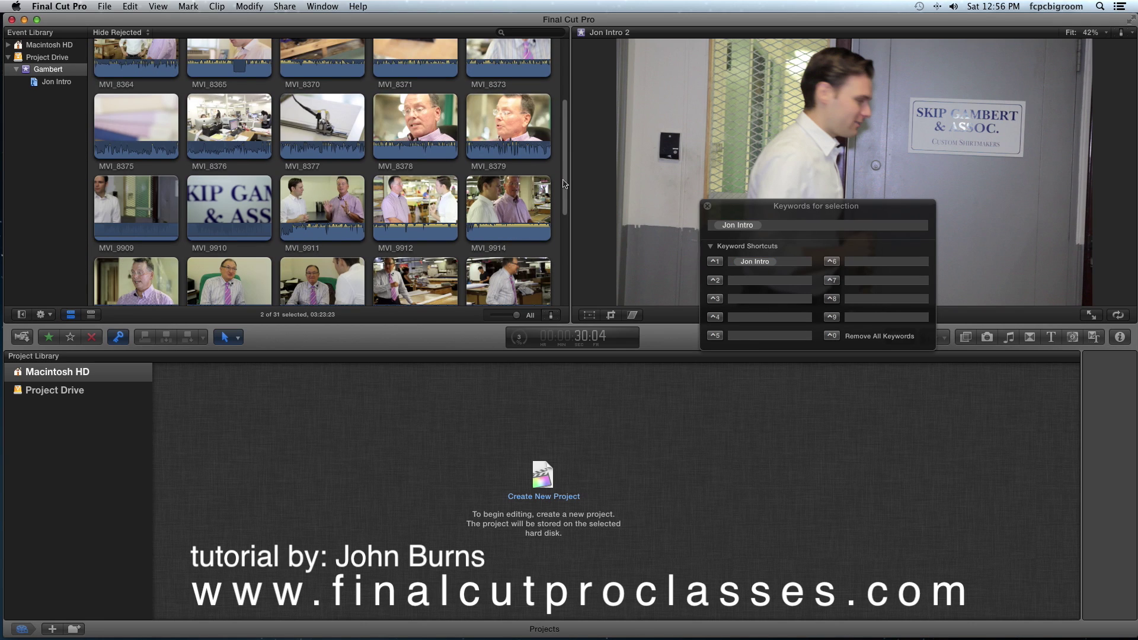
{"action": "left_click", "coordinate": [125, 216]}
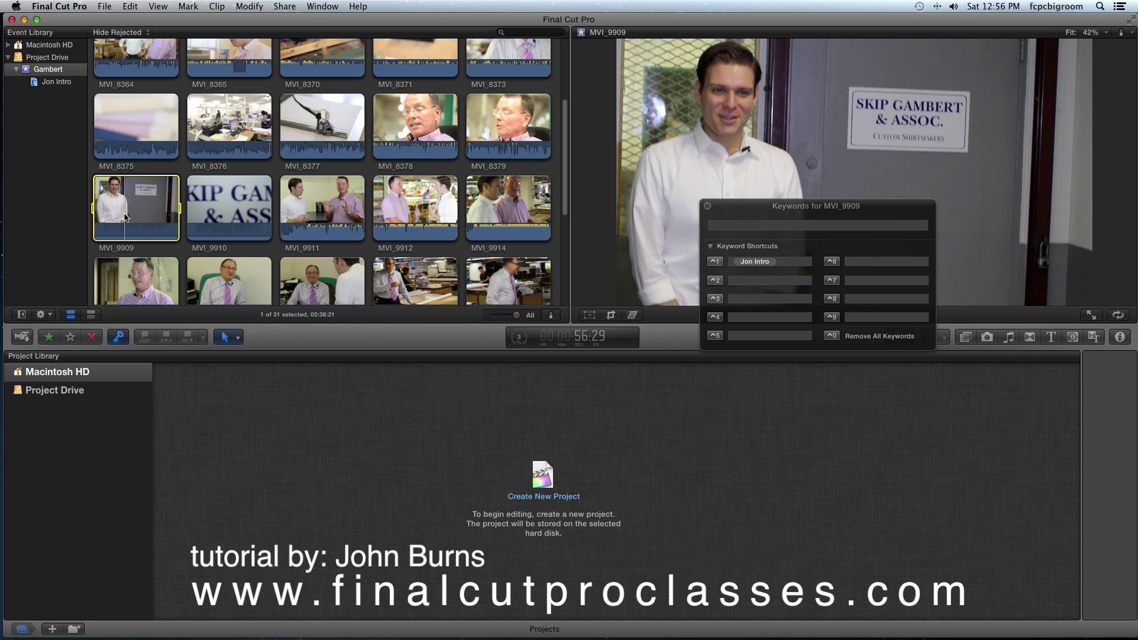
{"action": "key", "text": "ctrl+1"}
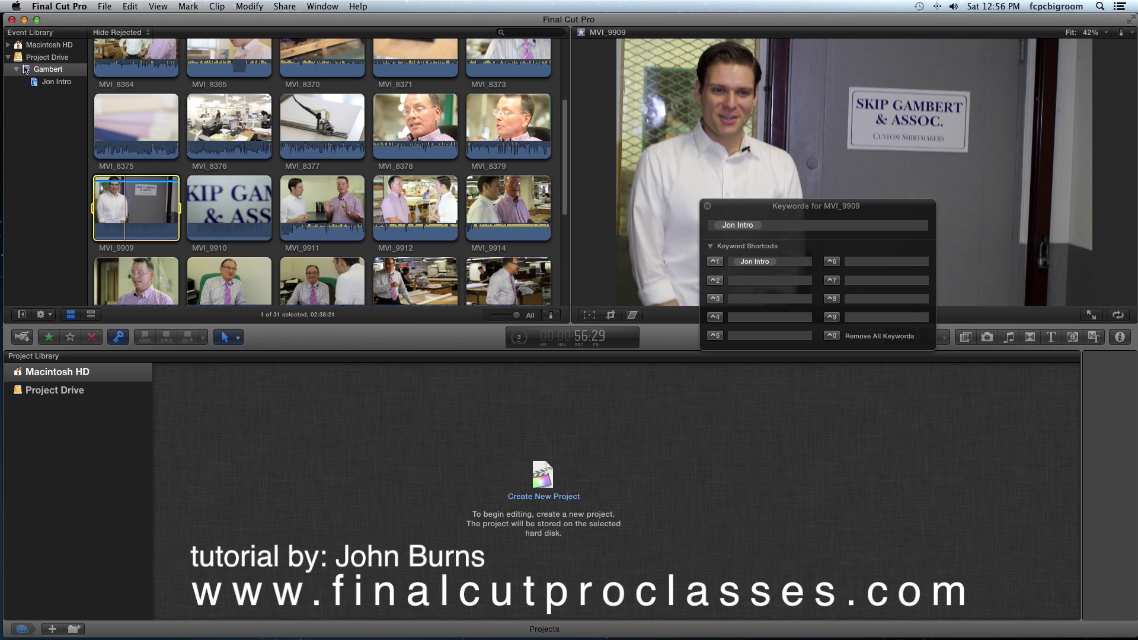
{"action": "left_click", "coordinate": [51, 86]}
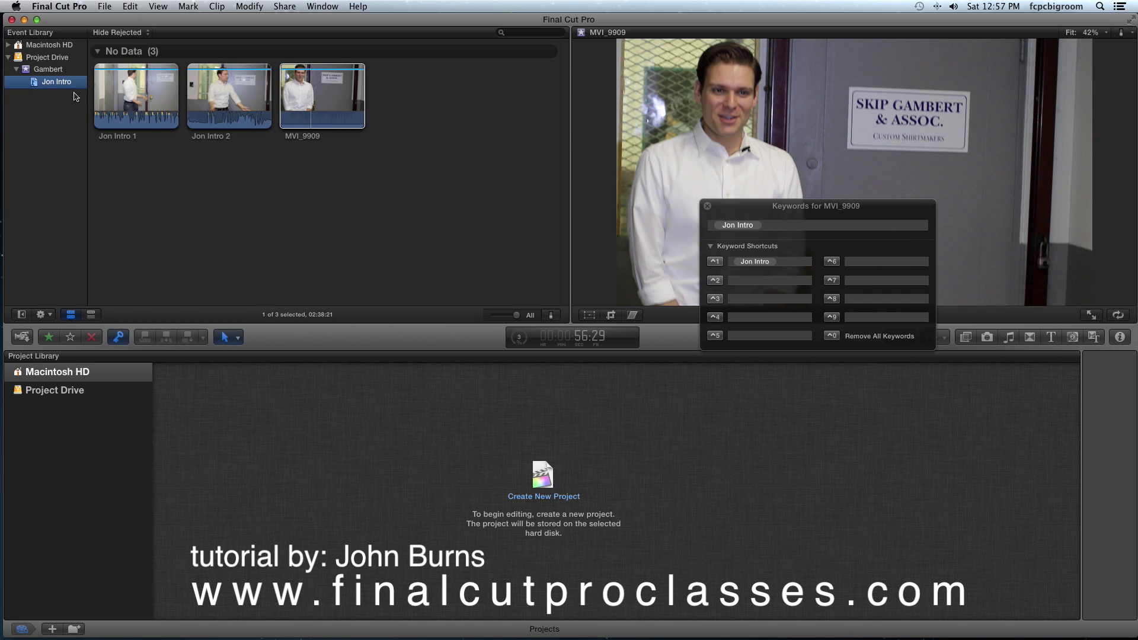
{"action": "left_click", "coordinate": [46, 70]}
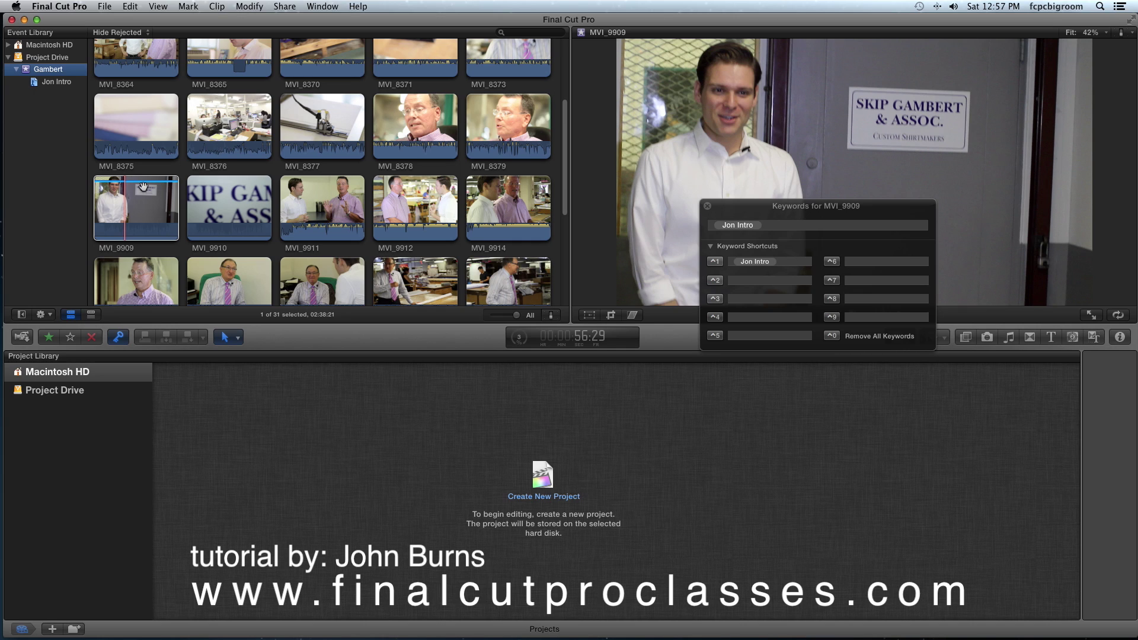
Tag clips MVI_9911, MVI_9912 and MVI_9914 with a new keyword, the first interviewee's first name, and check the resulting keyword collection
{"action": "left_click", "coordinate": [336, 212]}
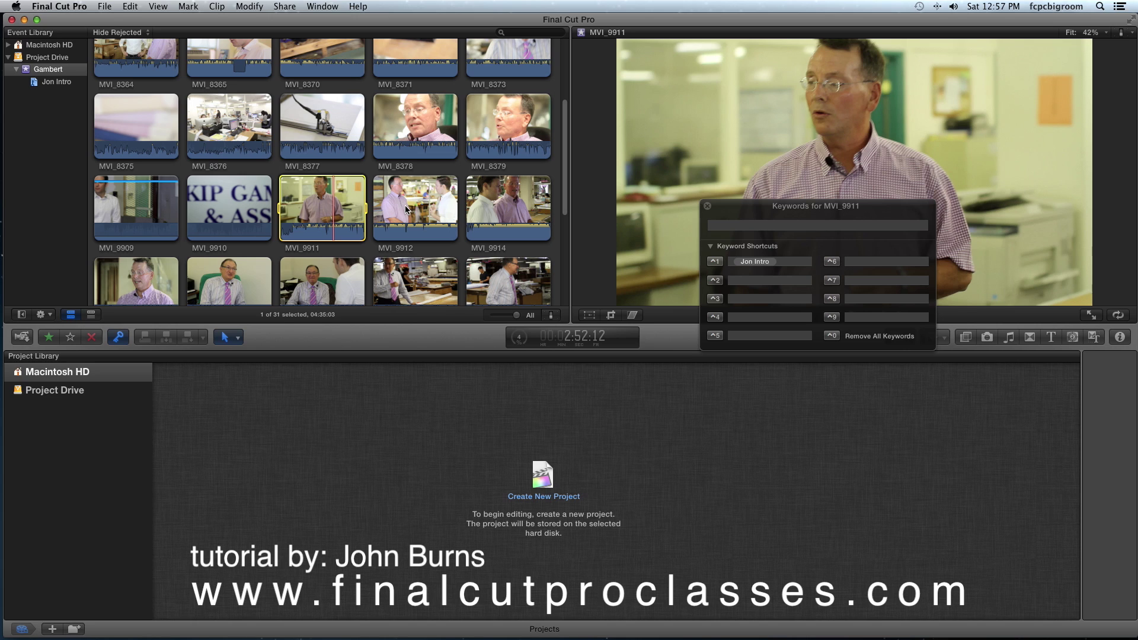
{"action": "left_click", "coordinate": [405, 205], "text": "super"}
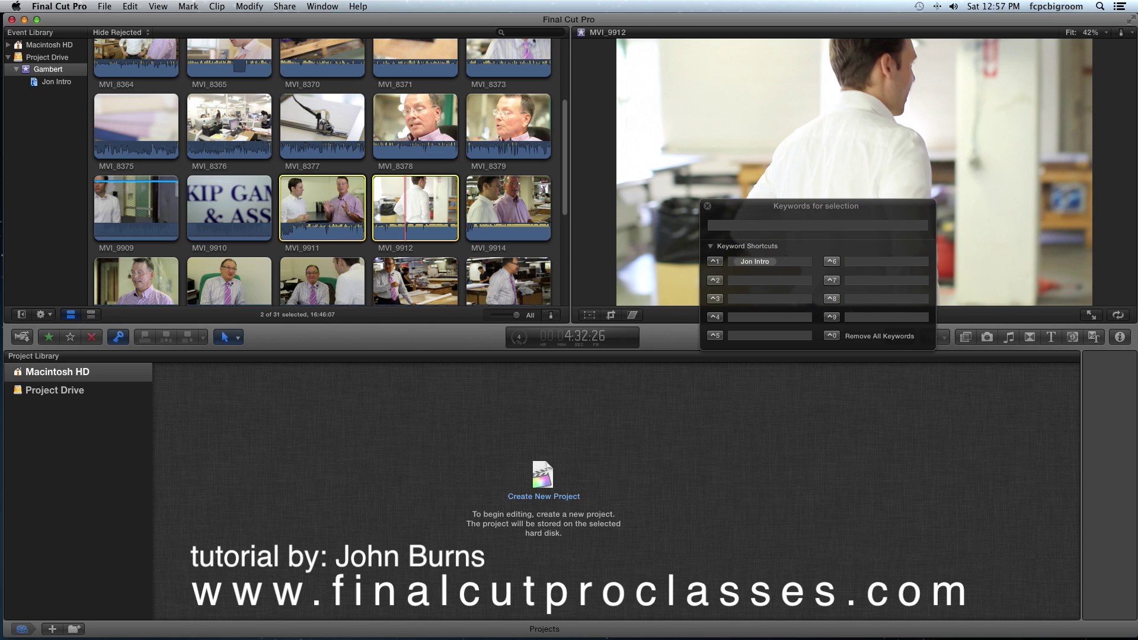
{"action": "left_click", "coordinate": [512, 213], "text": "super"}
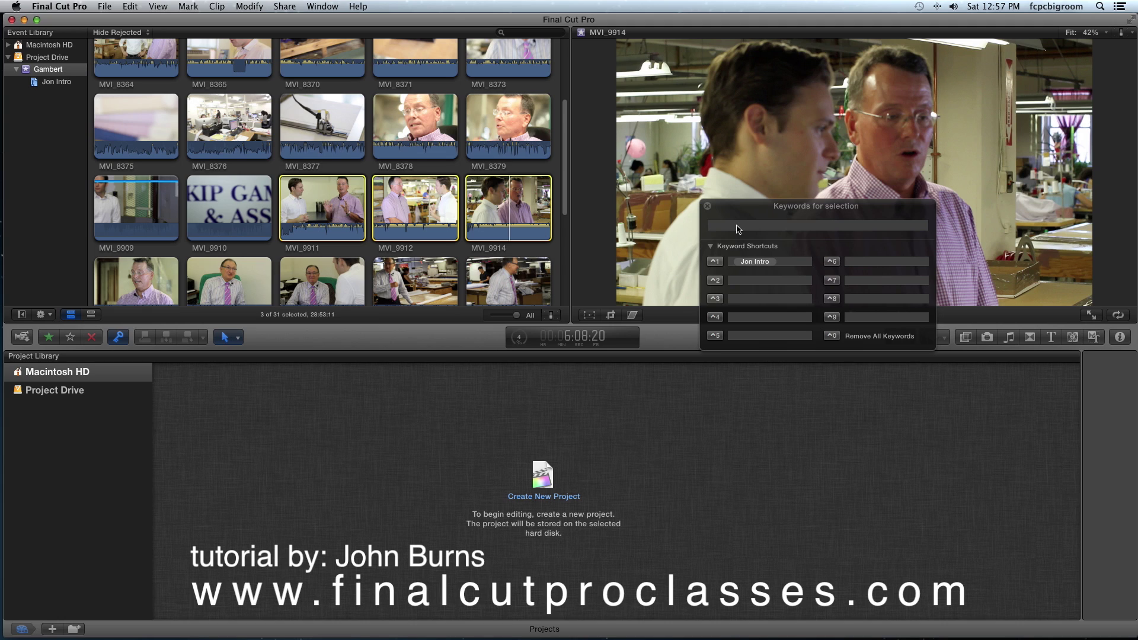
{"action": "left_click", "coordinate": [731, 227]}
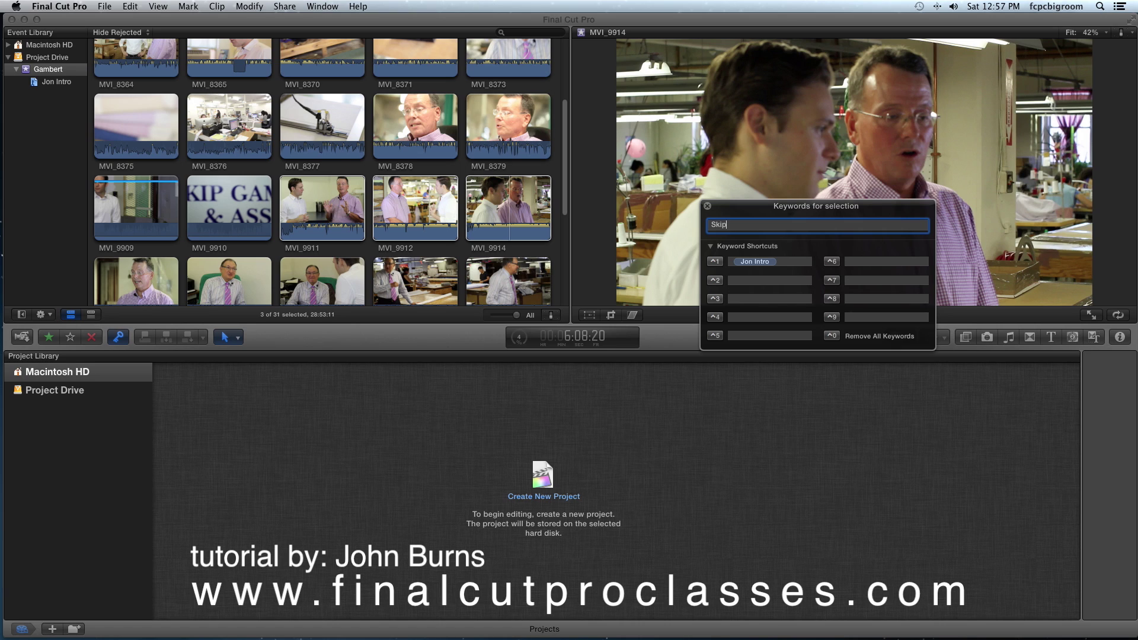
{"action": "type", "text": "Skip"}
{"action": "key", "text": "Return"}
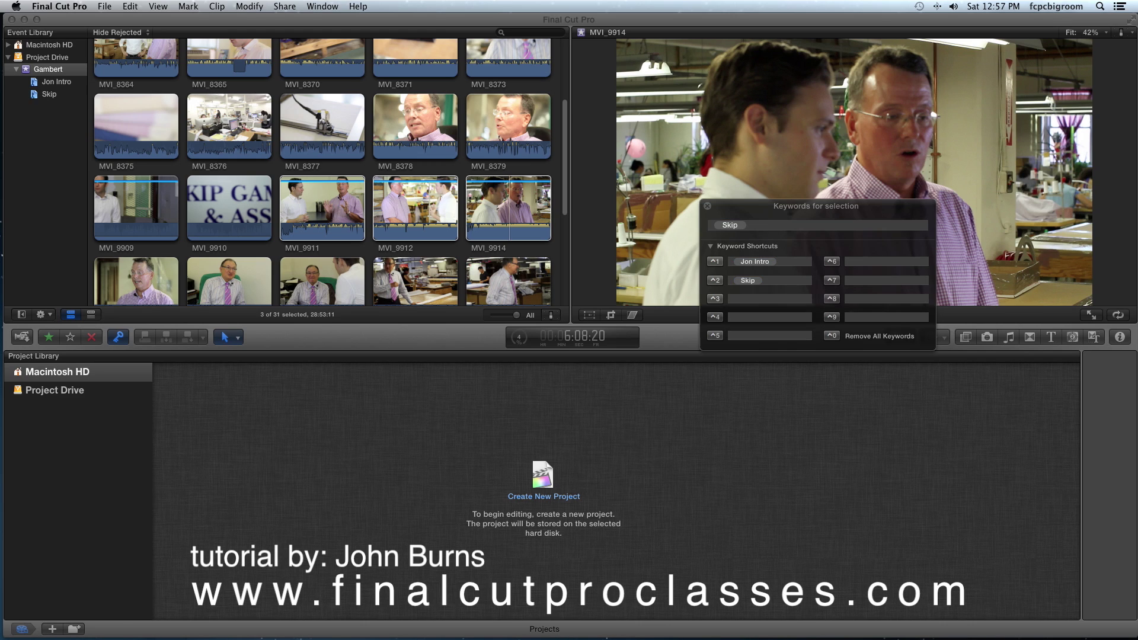
{"action": "left_click", "coordinate": [34, 95]}
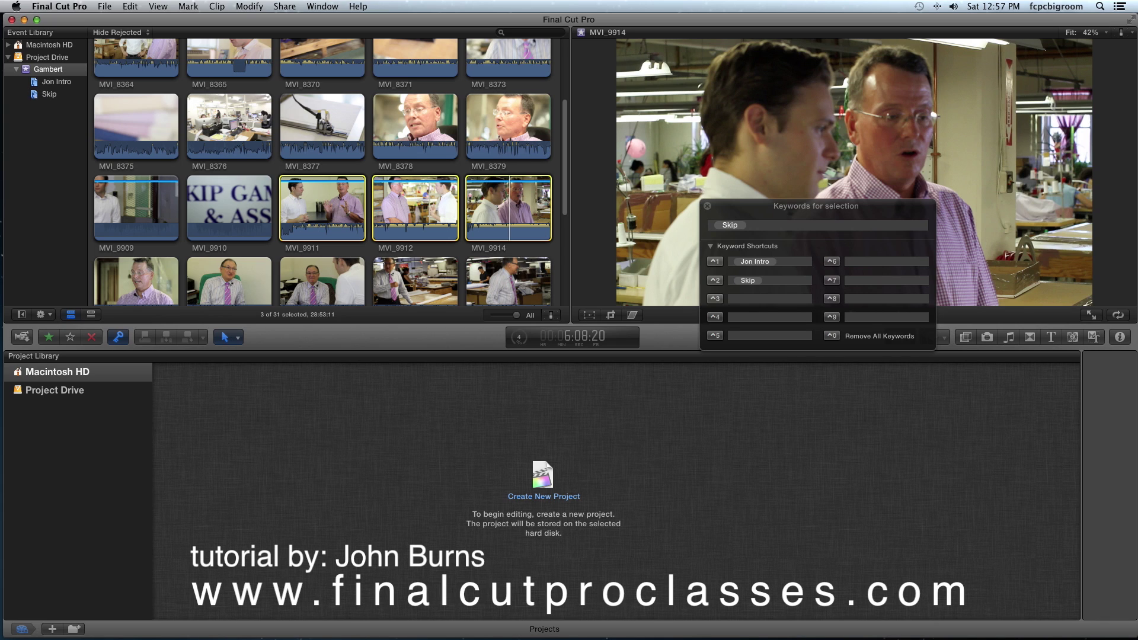
{"action": "left_click", "coordinate": [49, 95]}
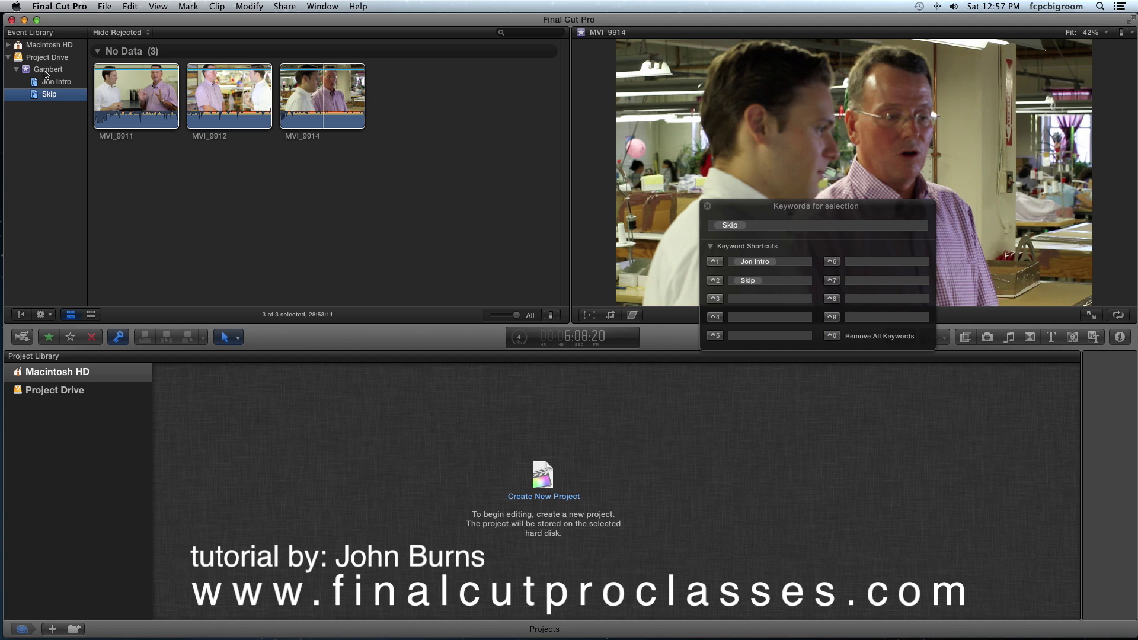
{"action": "left_click", "coordinate": [48, 71]}
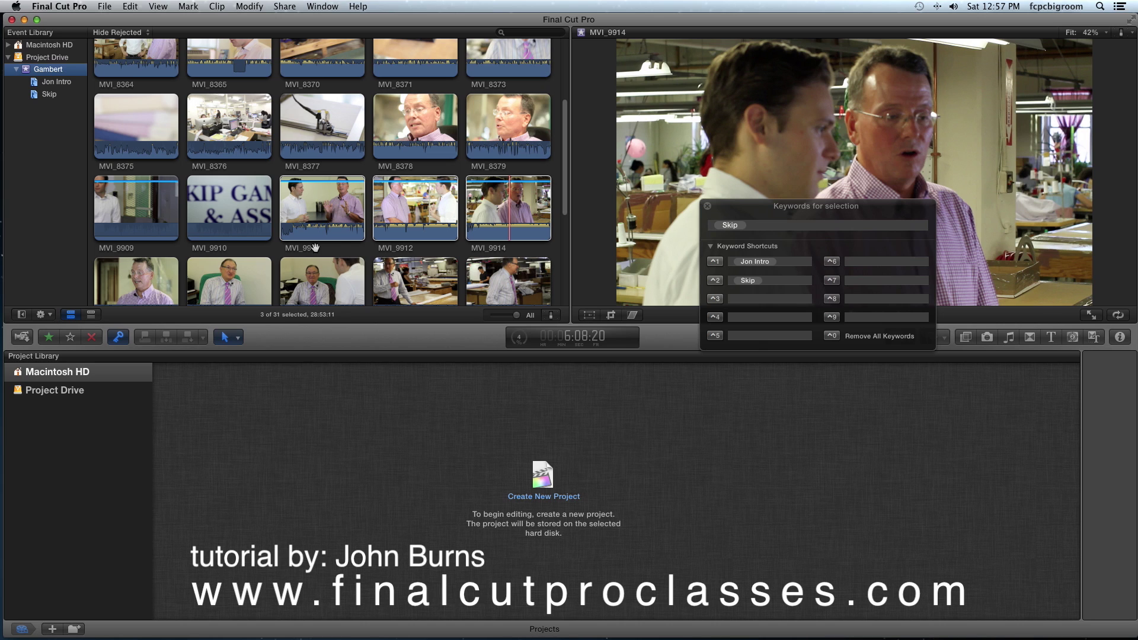
Apply the first interviewee's existing name keyword to clip MVI_9918 using its assigned keyword shortcut
{"action": "scroll", "coordinate": [334, 228], "scroll_direction": "down", "scroll_amount": 3}
{"action": "scroll", "coordinate": [334, 229], "scroll_direction": "down", "scroll_amount": 2}
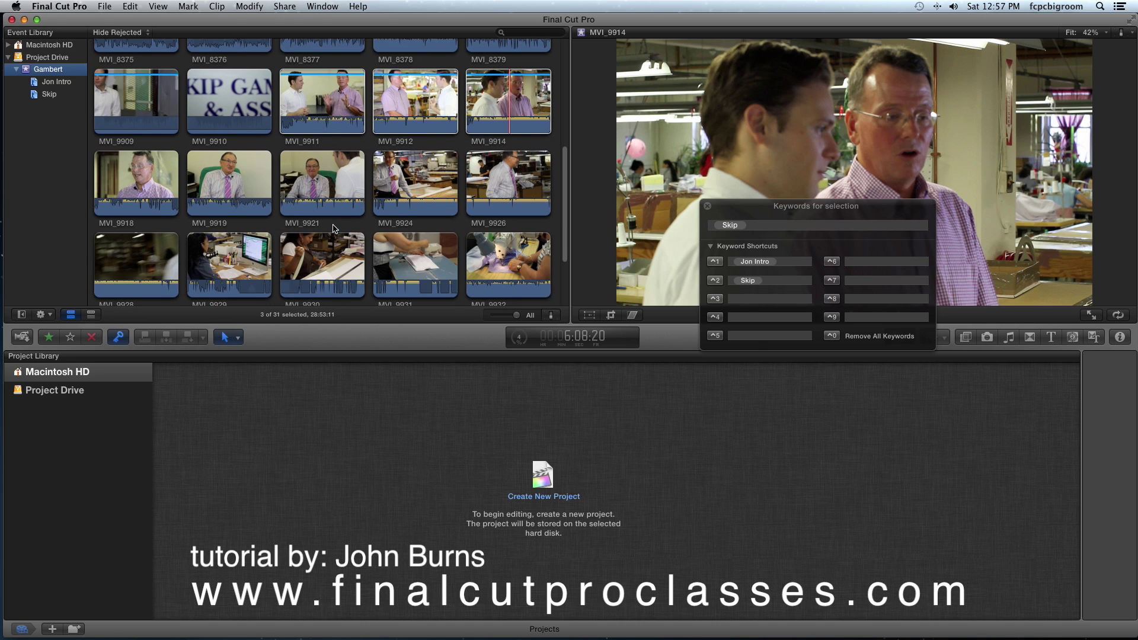
{"action": "left_click", "coordinate": [140, 189]}
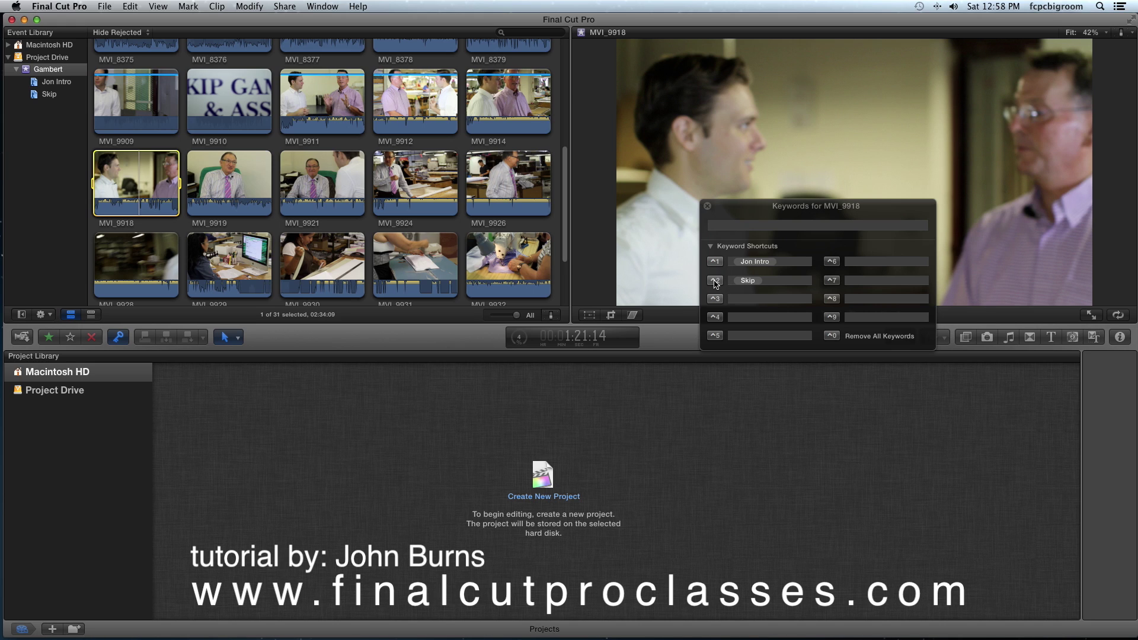
{"action": "left_click", "coordinate": [715, 281]}
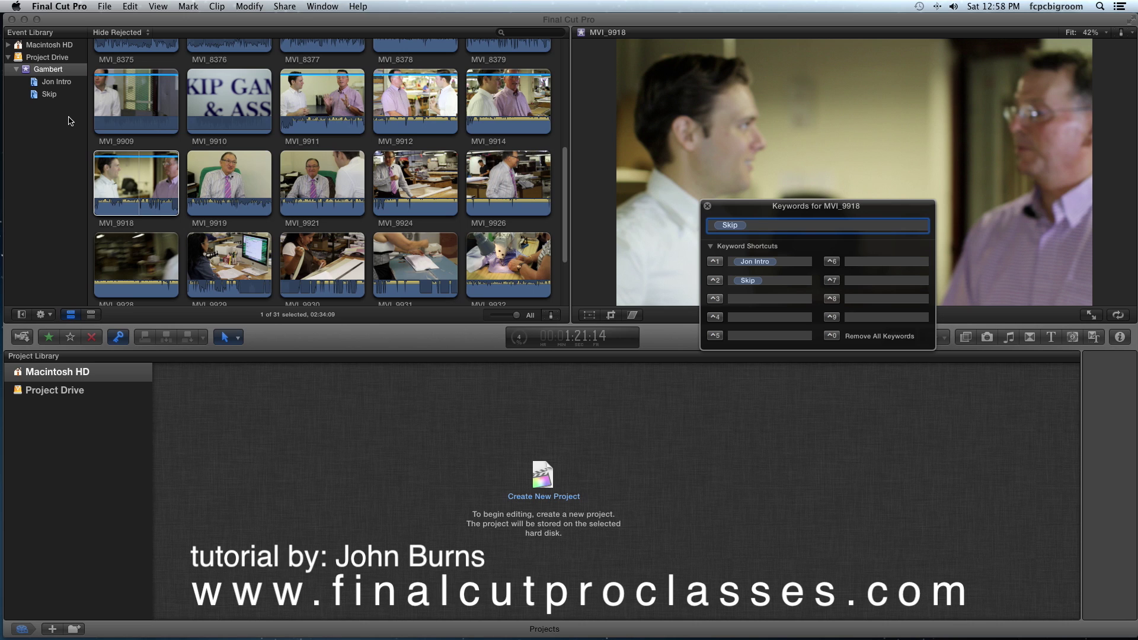
Tag clips MVI_9919 and MVI_9921 with a new keyword, the second interviewee's first name, and check the resulting keyword collection
{"action": "left_click", "coordinate": [237, 190]}
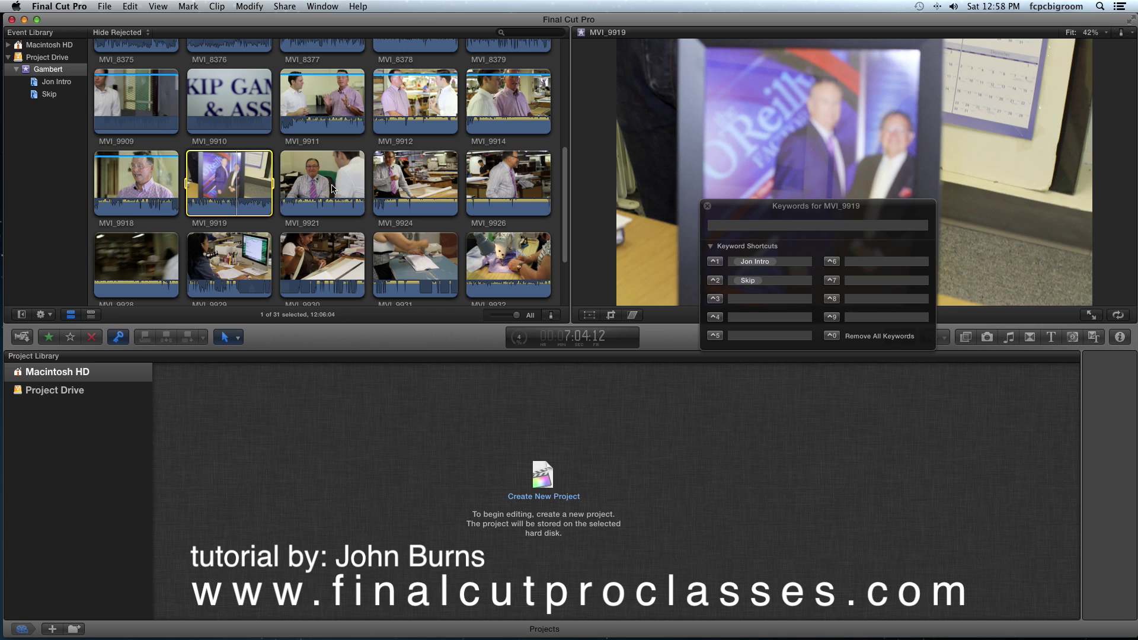
{"action": "left_click", "coordinate": [332, 187], "text": "super"}
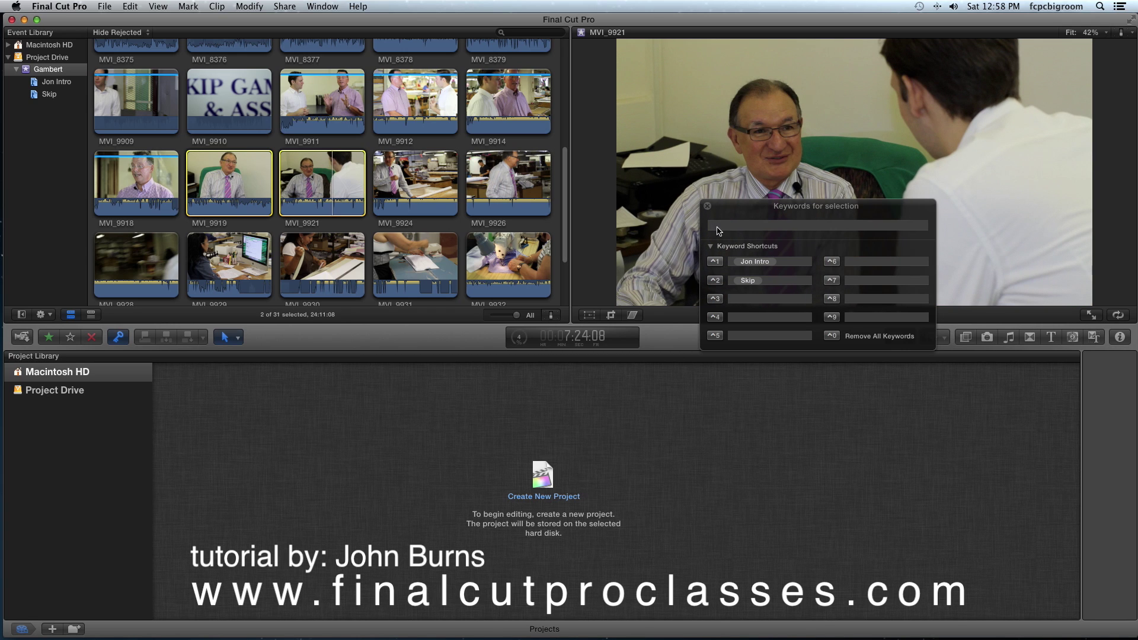
{"action": "left_click", "coordinate": [737, 225]}
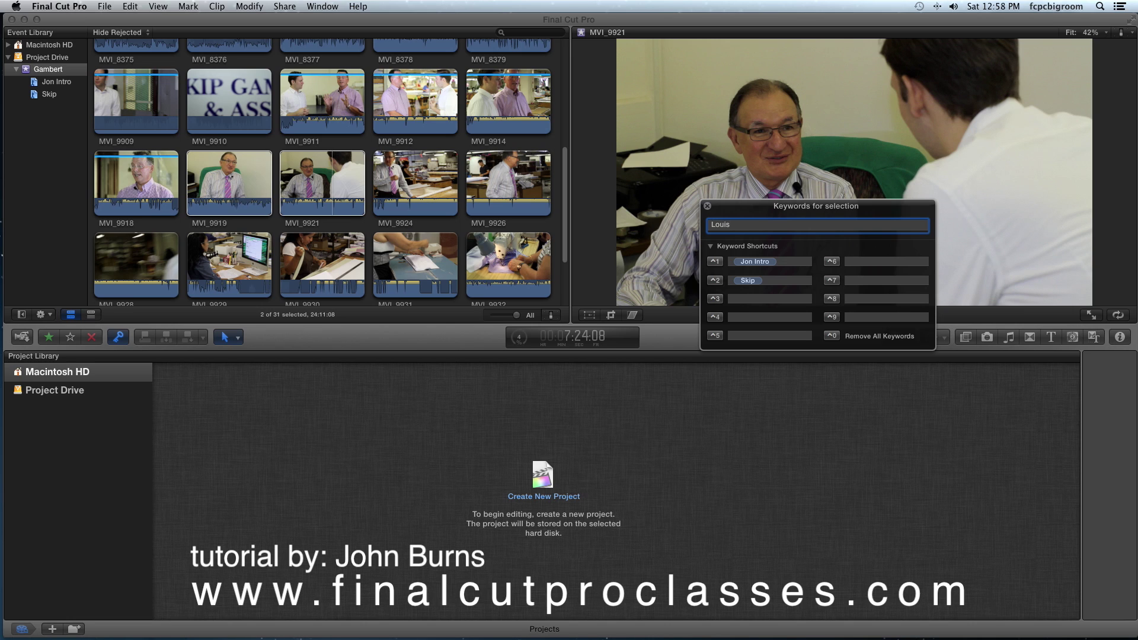
{"action": "key", "text": "Return"}
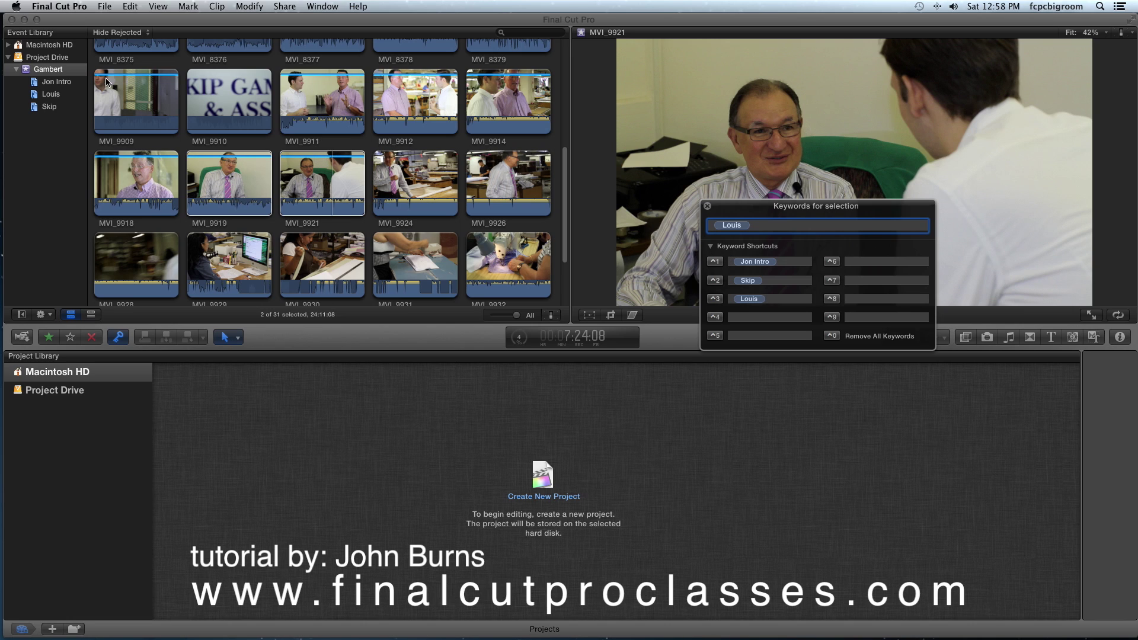
{"action": "left_click", "coordinate": [53, 99]}
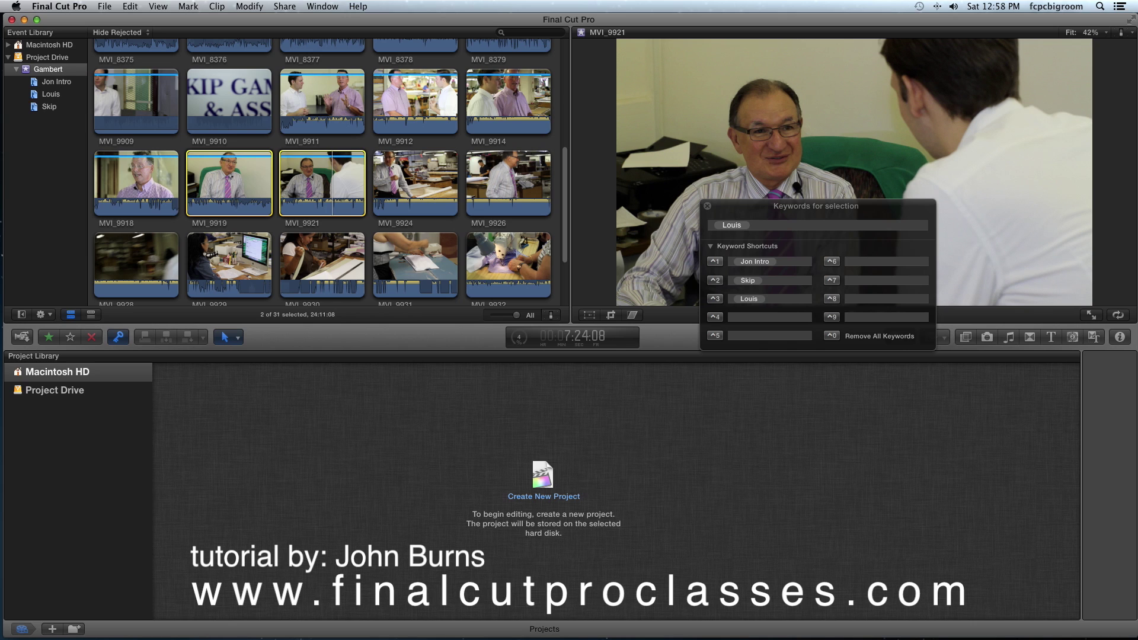
{"action": "left_click", "coordinate": [36, 96]}
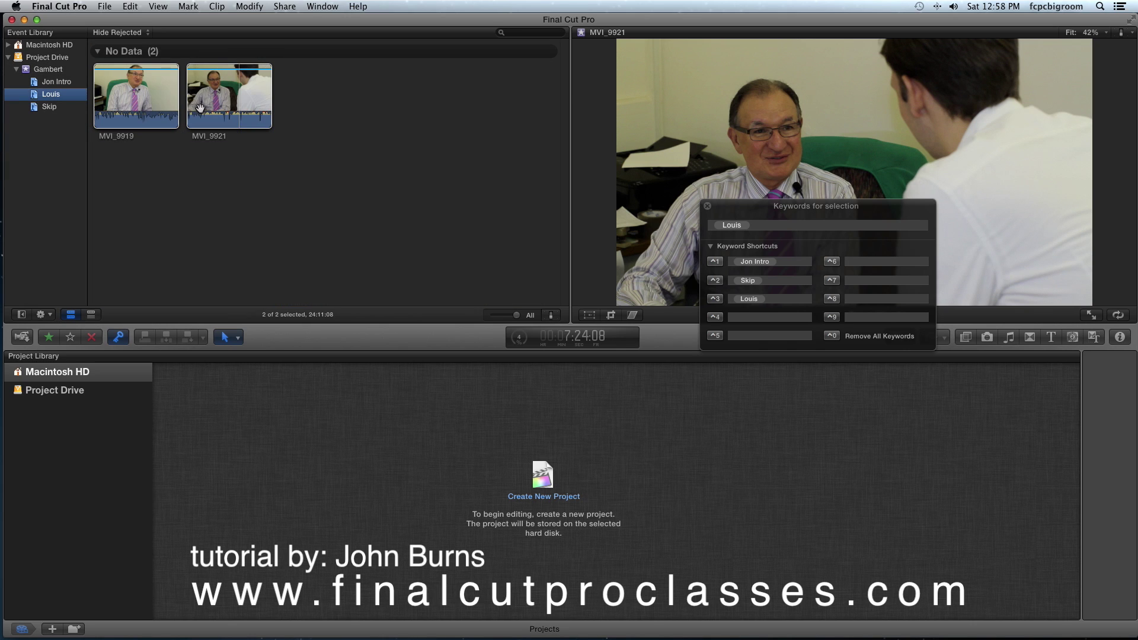
{"action": "left_click", "coordinate": [43, 74]}
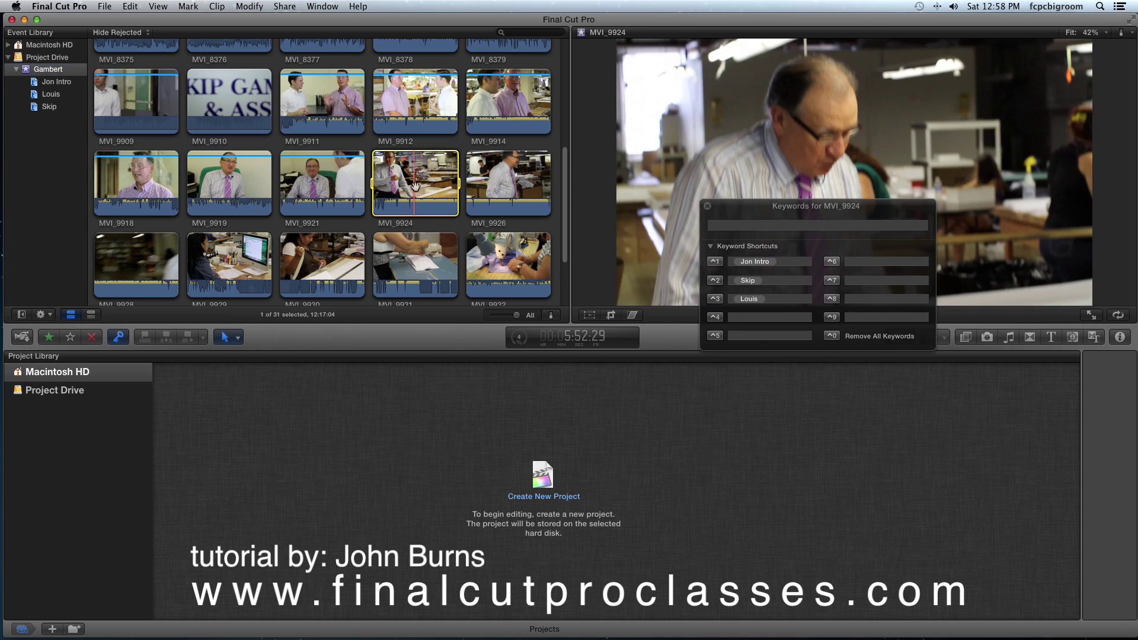
Add clip MVI_9924 to the second interviewee's keyword collection and check that collection before returning to the Gambert event
{"action": "left_click", "coordinate": [422, 179]}
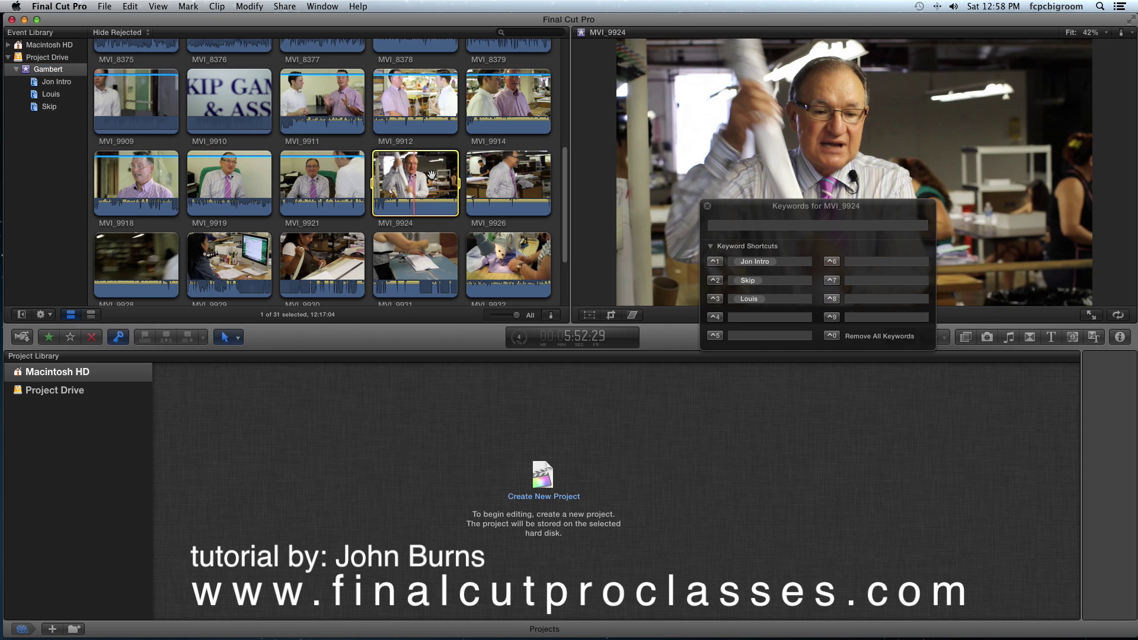
{"action": "left_click_drag", "start_coordinate": [432, 176], "coordinate": [47, 97]}
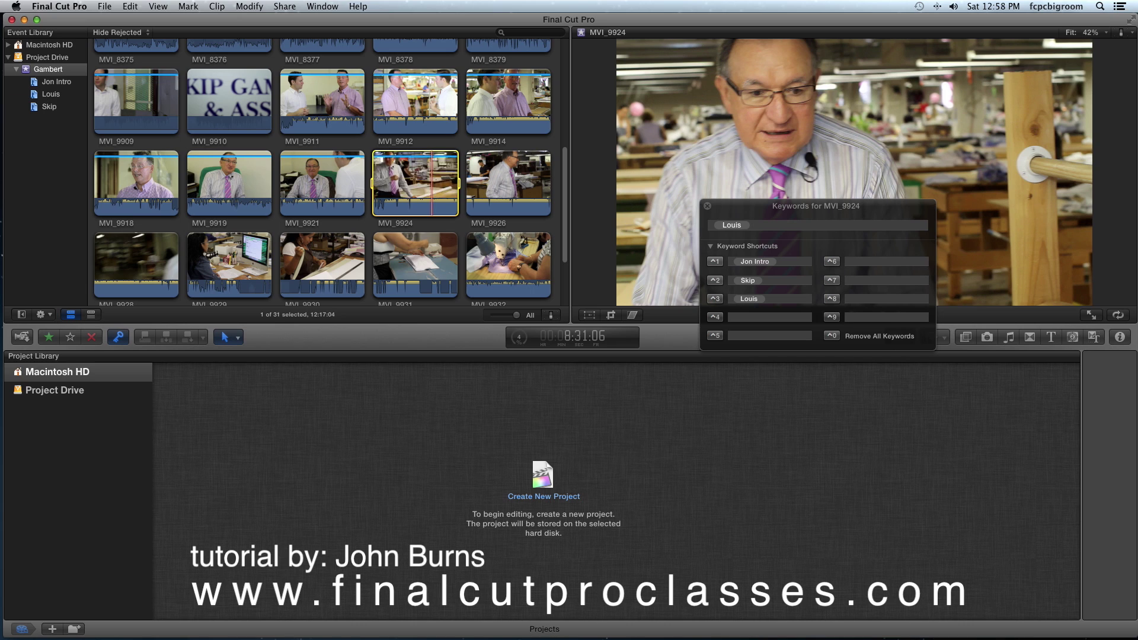
{"action": "left_click", "coordinate": [51, 95]}
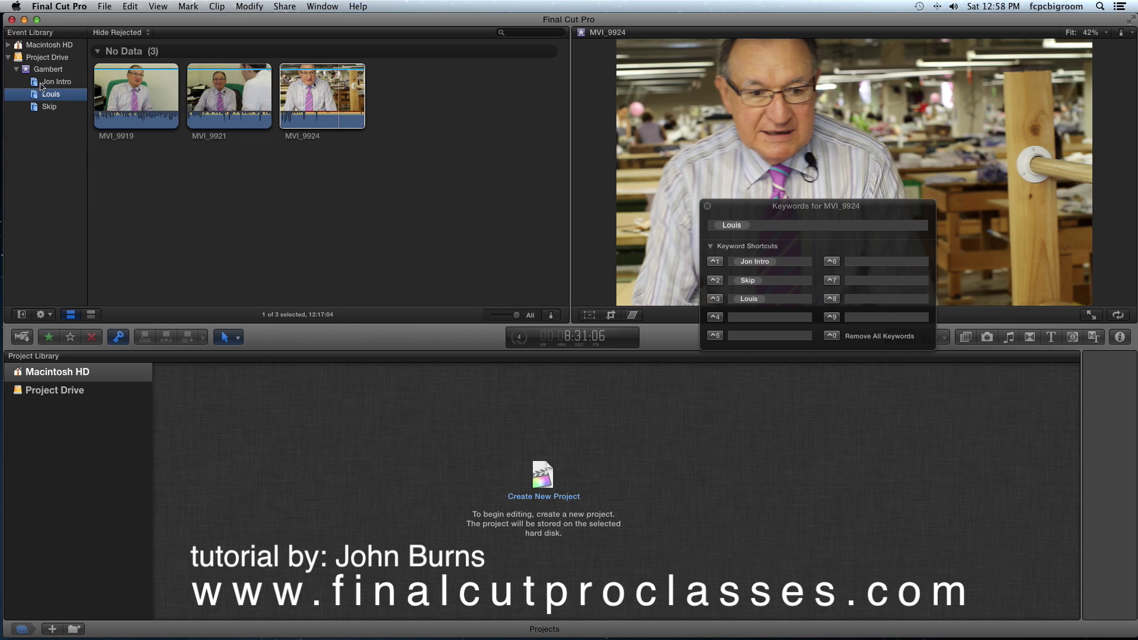
{"action": "left_click", "coordinate": [50, 70]}
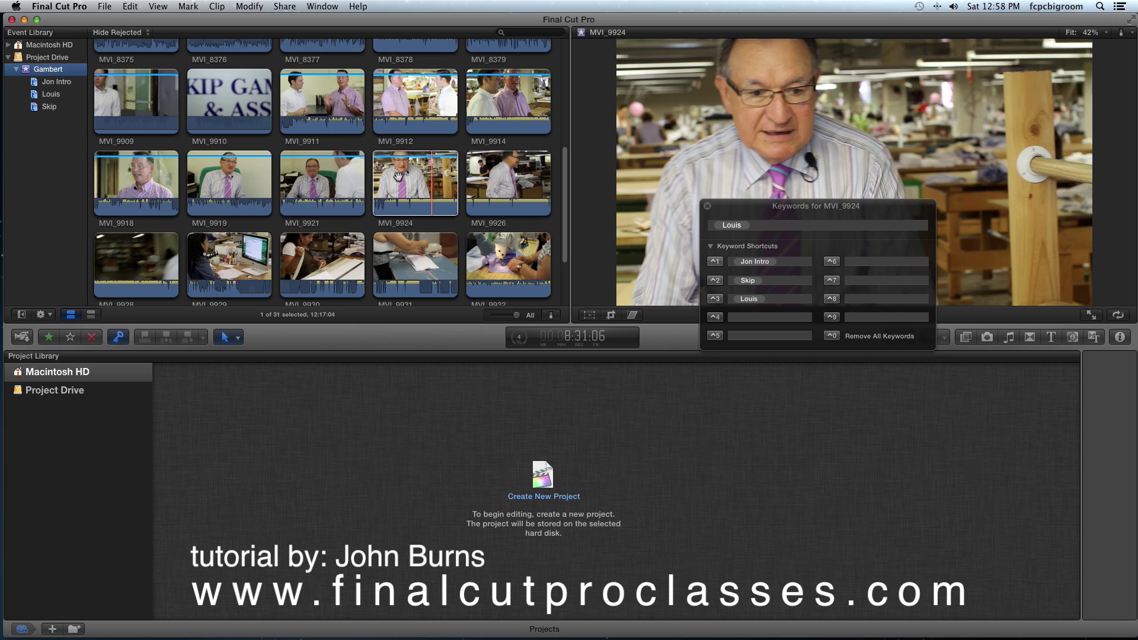